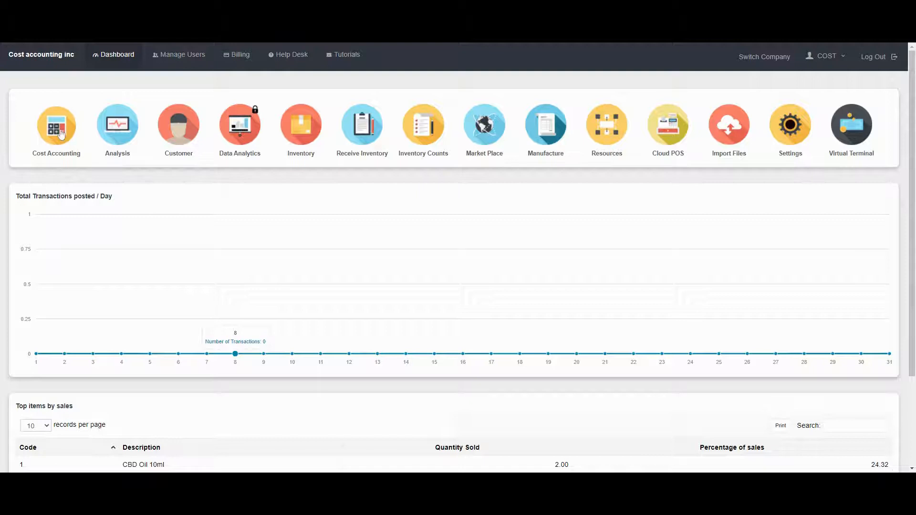
Open the form for creating a paid supplier invoice in the Cost Accounting module
click(61, 134)
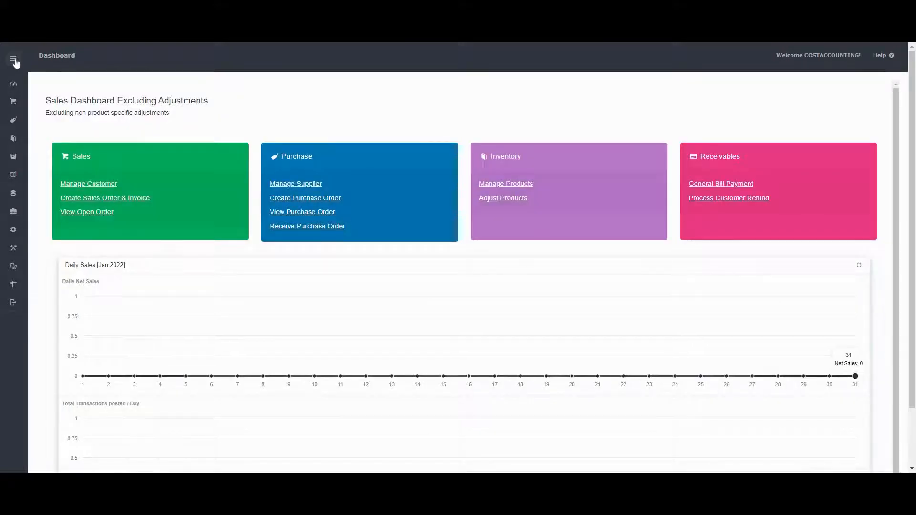
click(14, 60)
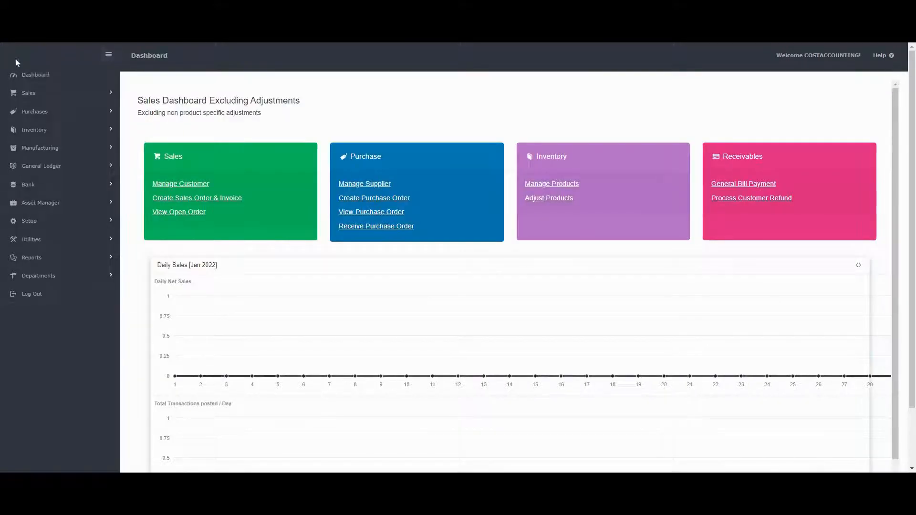
click(49, 116)
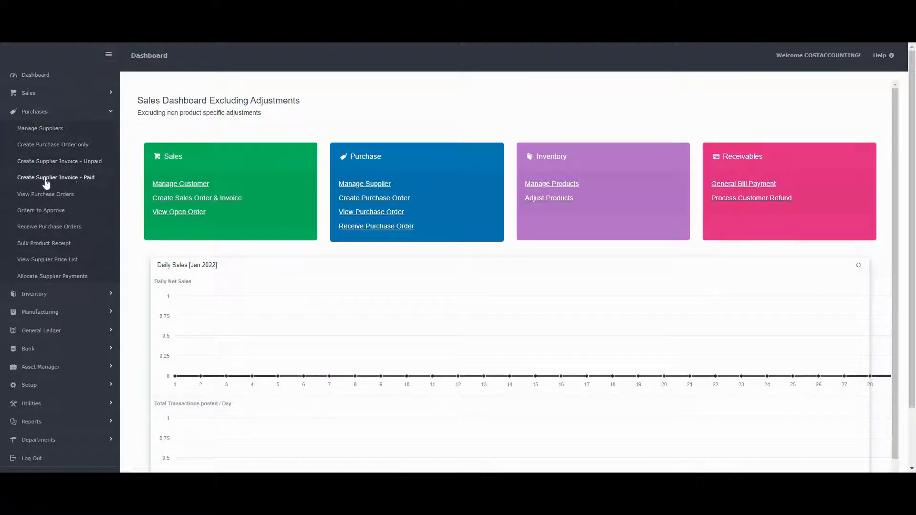
click(103, 178)
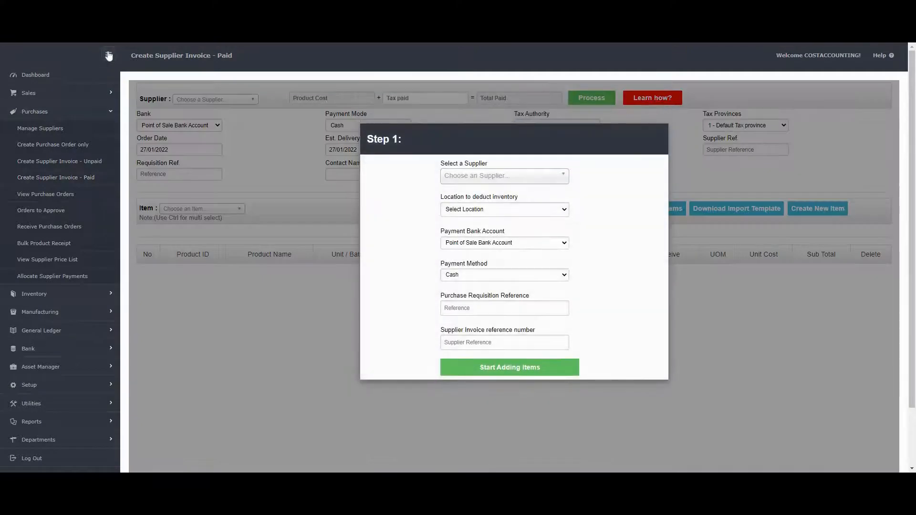
click(109, 56)
Choose St. Elizabeth Farms as supplier, Default as inventory location, and keep Point of Sale Bank Account for payment
click(420, 176)
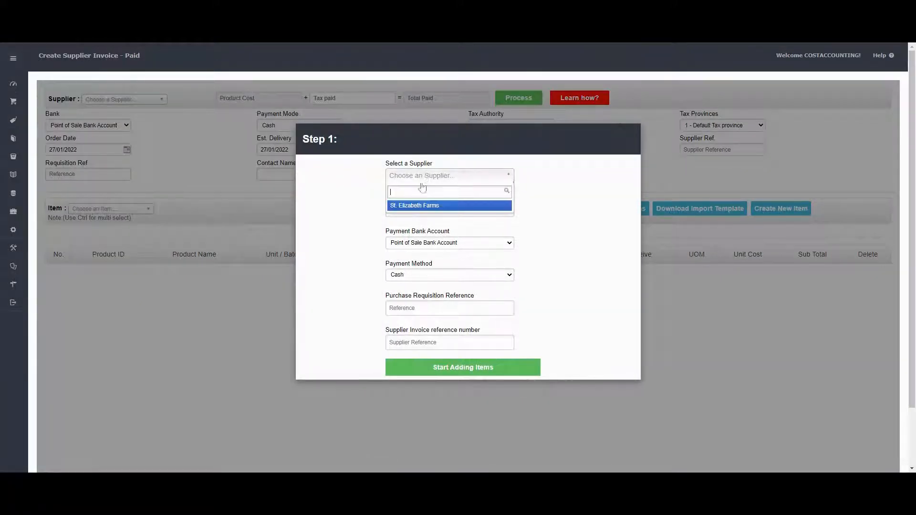
click(418, 205)
click(420, 212)
click(423, 227)
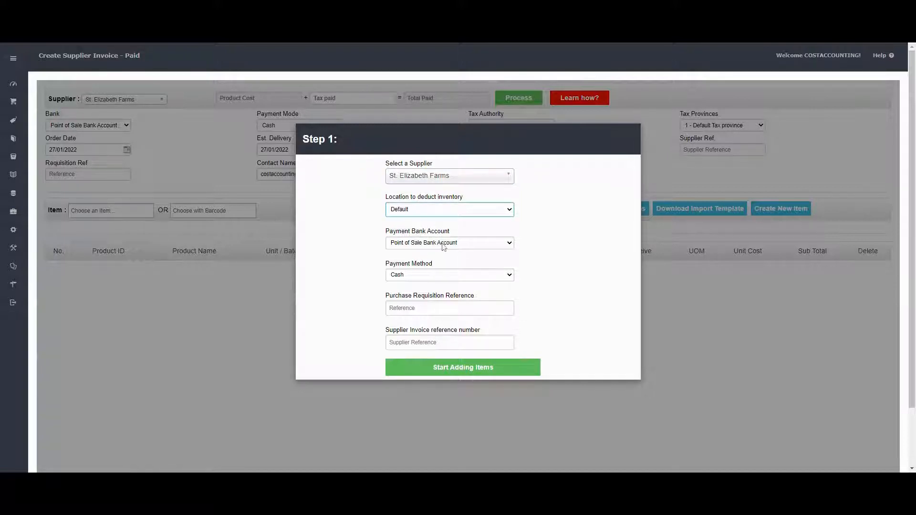
click(453, 244)
click(533, 254)
Enter "test payment" as both the purchase requisition reference and the supplier invoice reference, and proceed to adding items
click(448, 308)
text(test payment)
click(448, 342)
text(test paymen)
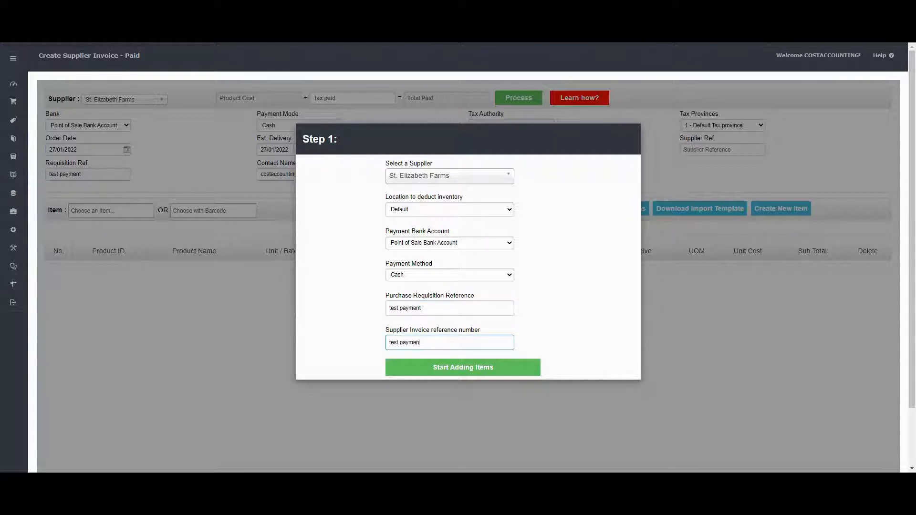
text(t)
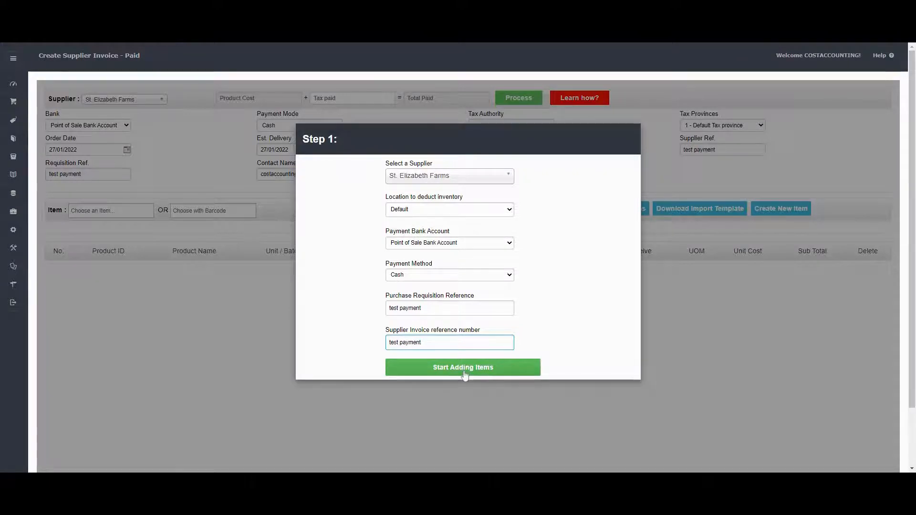
click(465, 370)
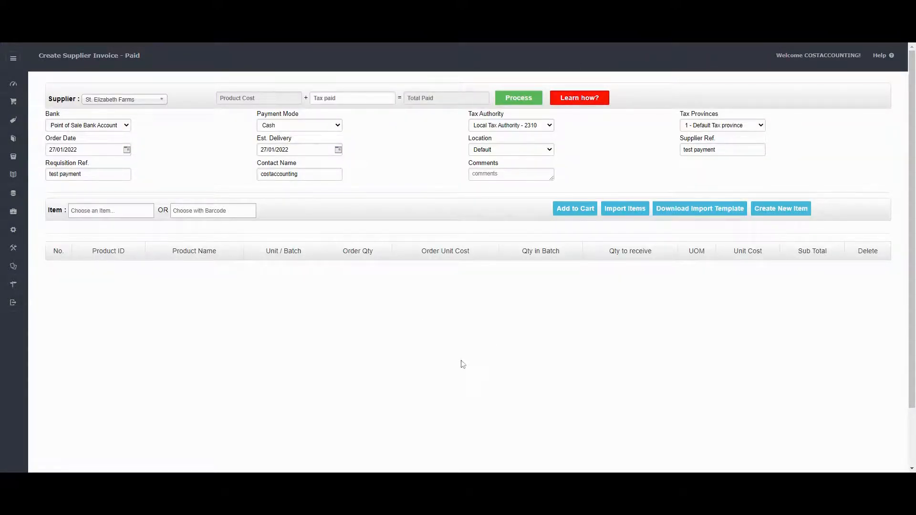
Add the item "CBD Oil @ 15000 per barrel" to the invoice
click(110, 211)
text(cb)
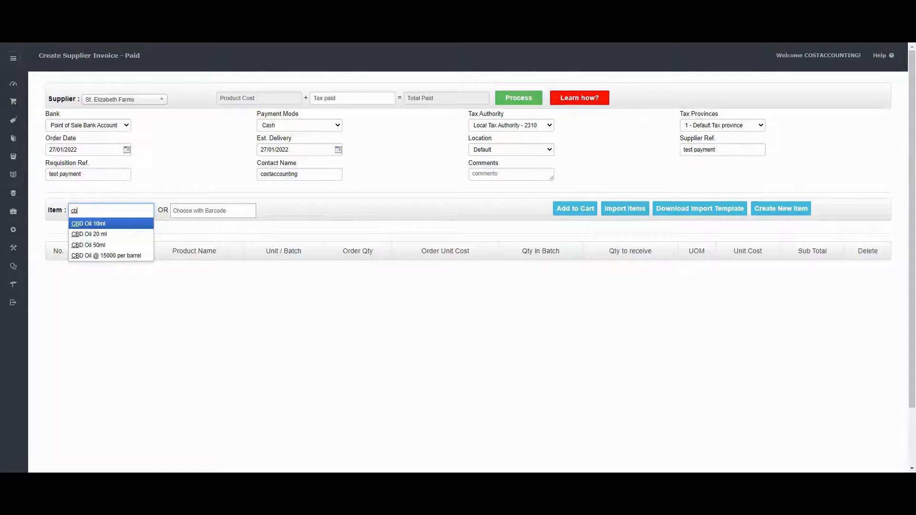
click(111, 258)
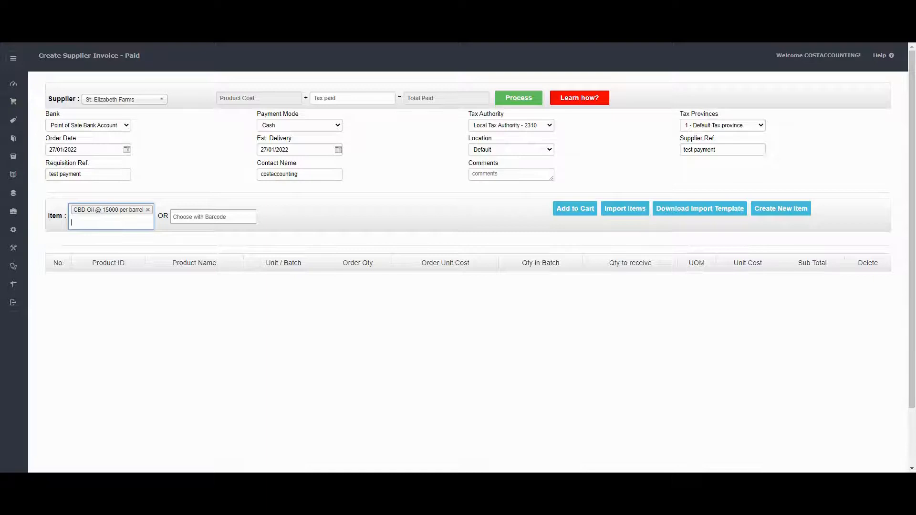
click(575, 208)
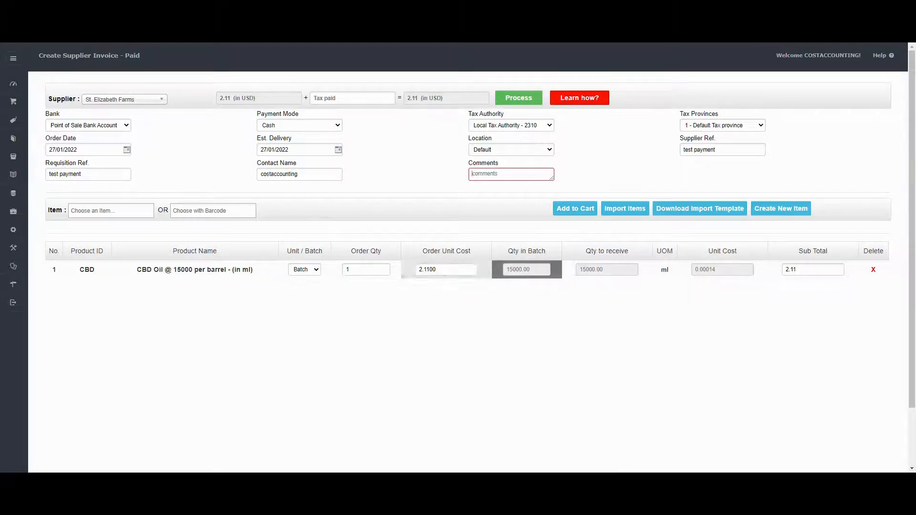
Set the order unit cost of the CBD Oil barrel line to 2000
click(453, 270)
double_click(445, 270)
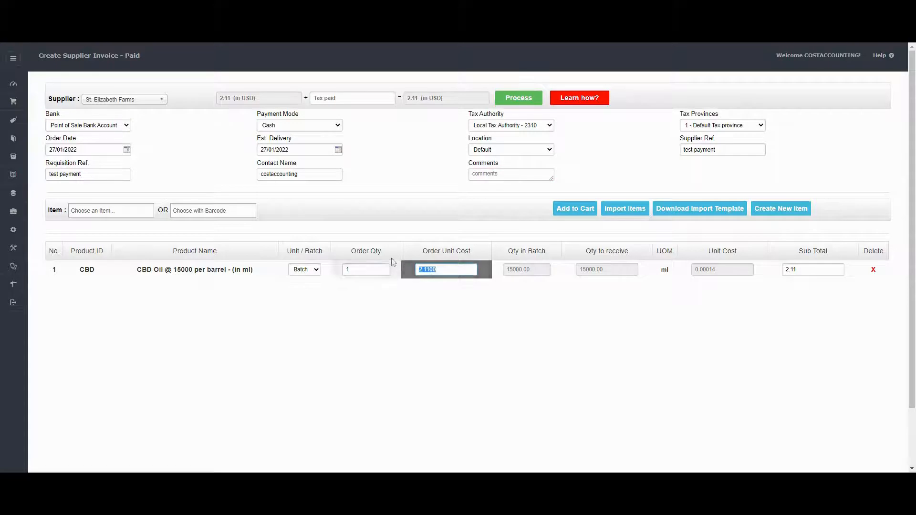
text(2000)
click(430, 313)
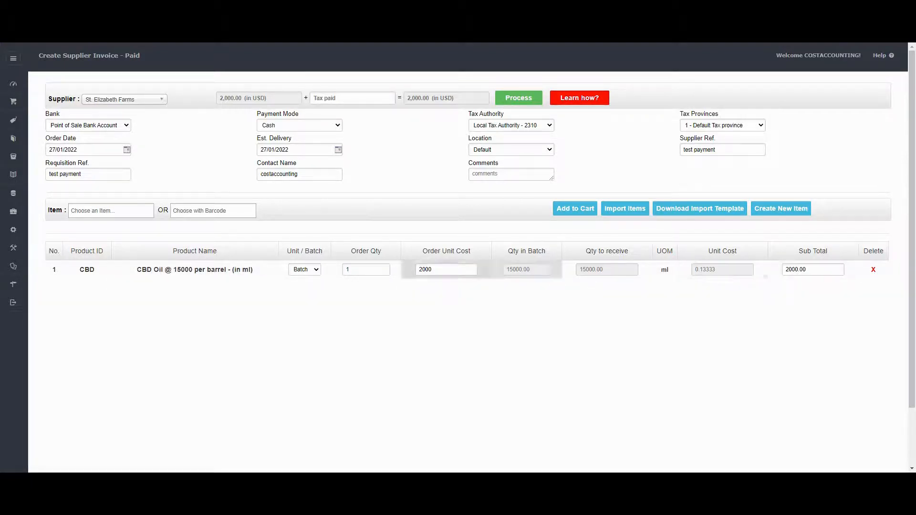
Add the item "Container 20ml" to the invoice
click(119, 211)
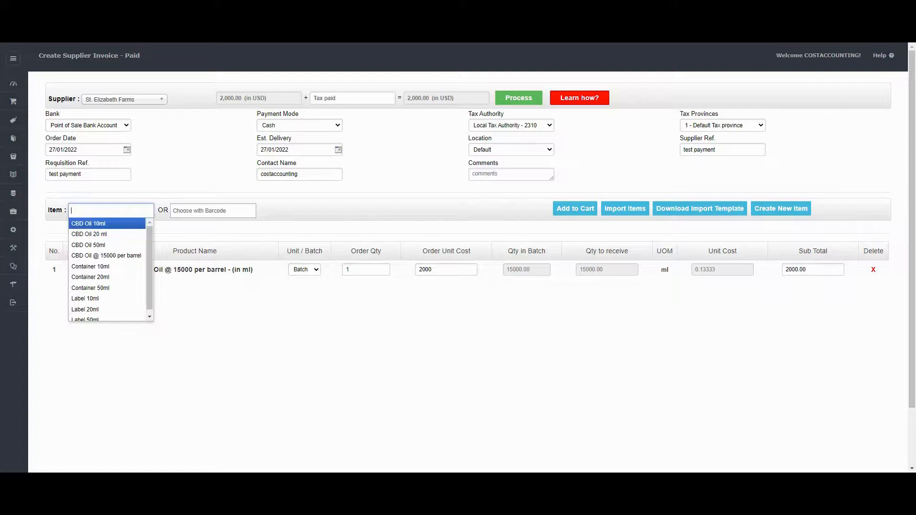
click(113, 278)
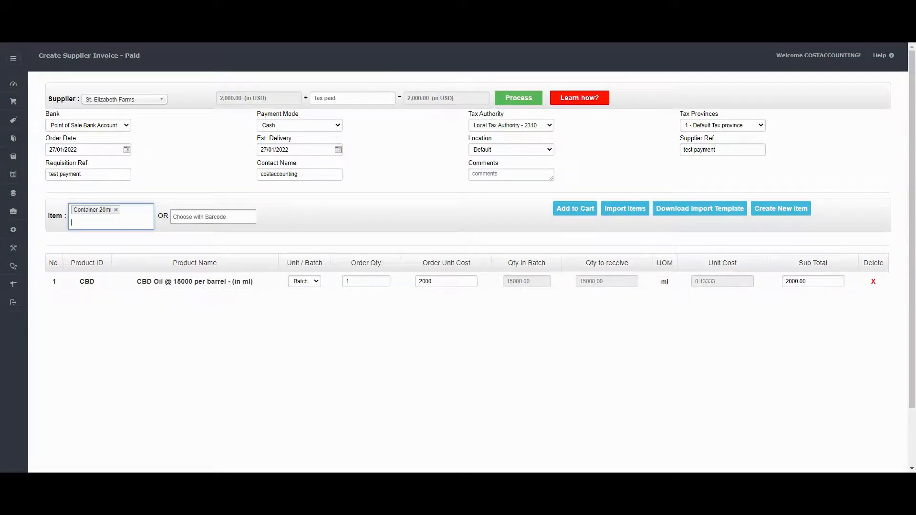
click(575, 210)
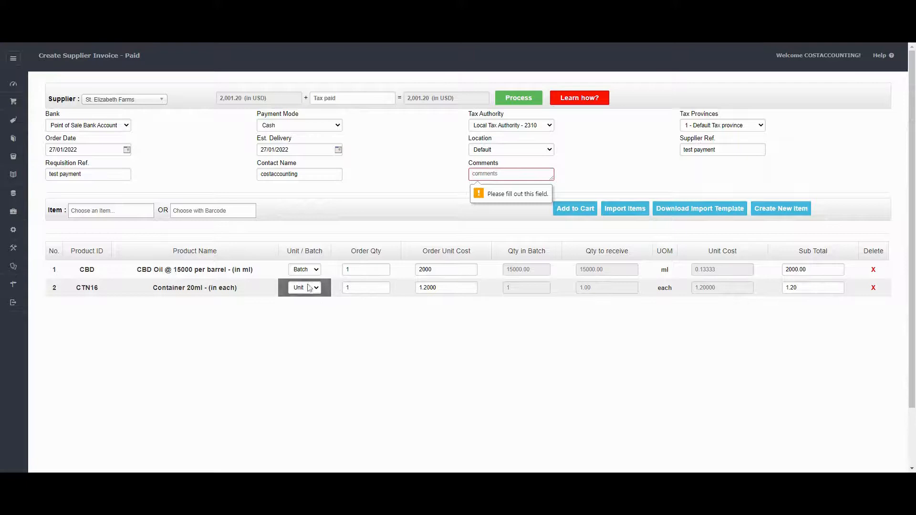
Set the Container 20ml line to an order quantity of 10 and an order unit cost of 2.5
double_click(364, 288)
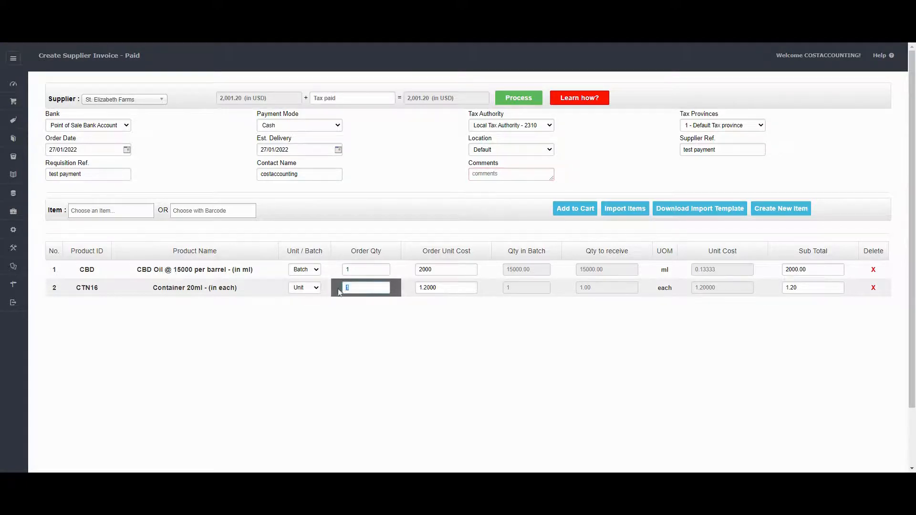
text(10)
click(351, 313)
drag(471, 288, 404, 288)
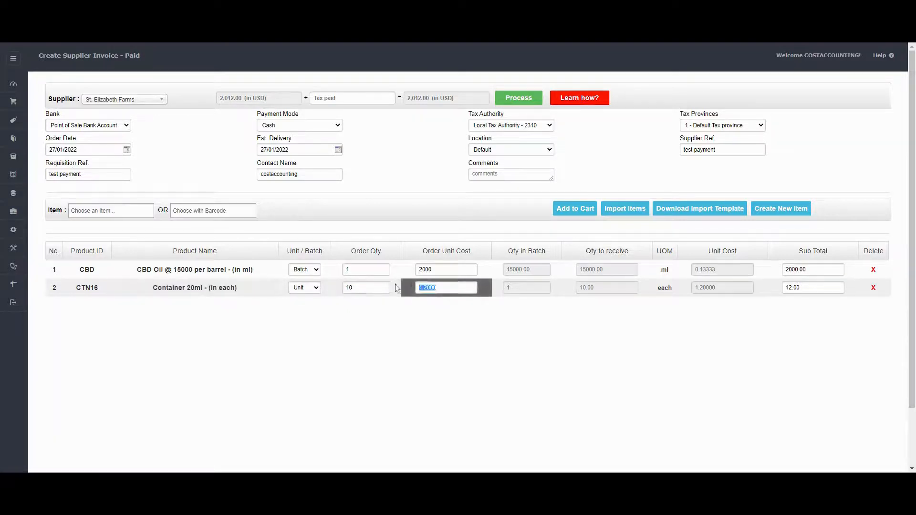
text(2.5)
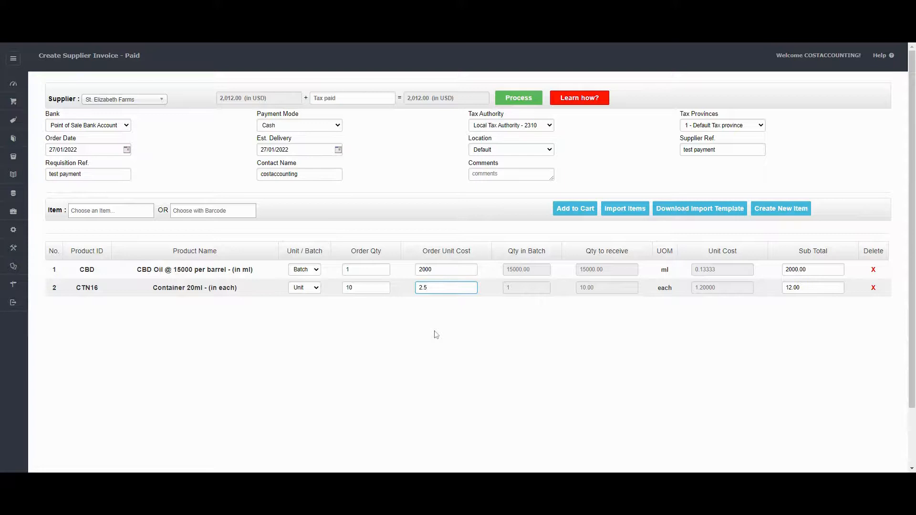
click(435, 334)
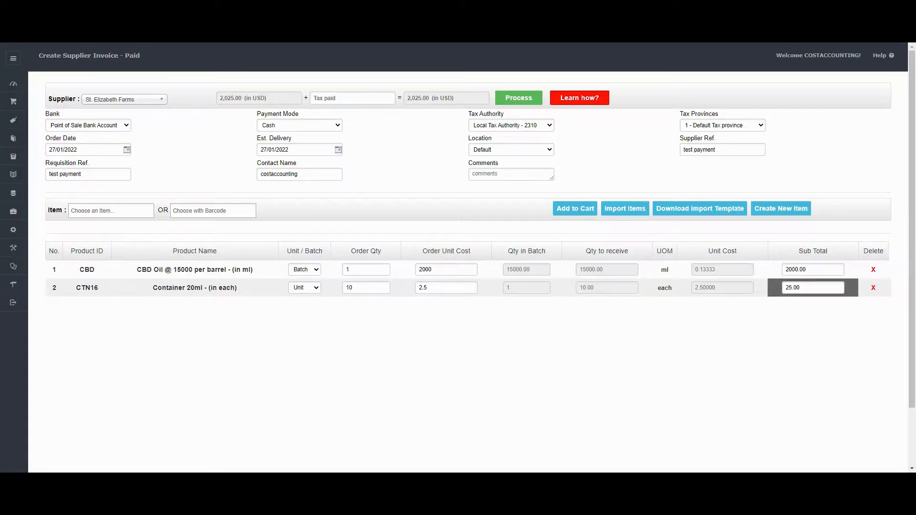
Enter "test payment" as the invoice comment
click(479, 174)
text(test payment)
click(444, 195)
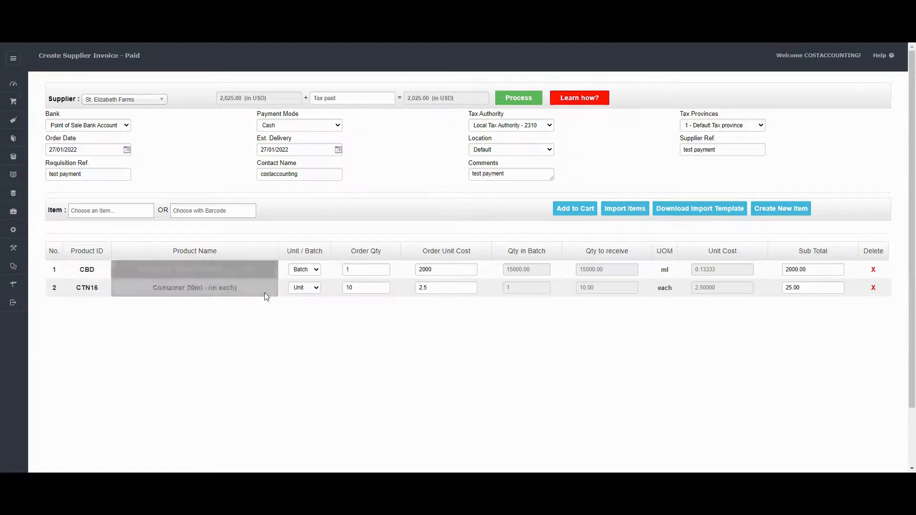
click(130, 210)
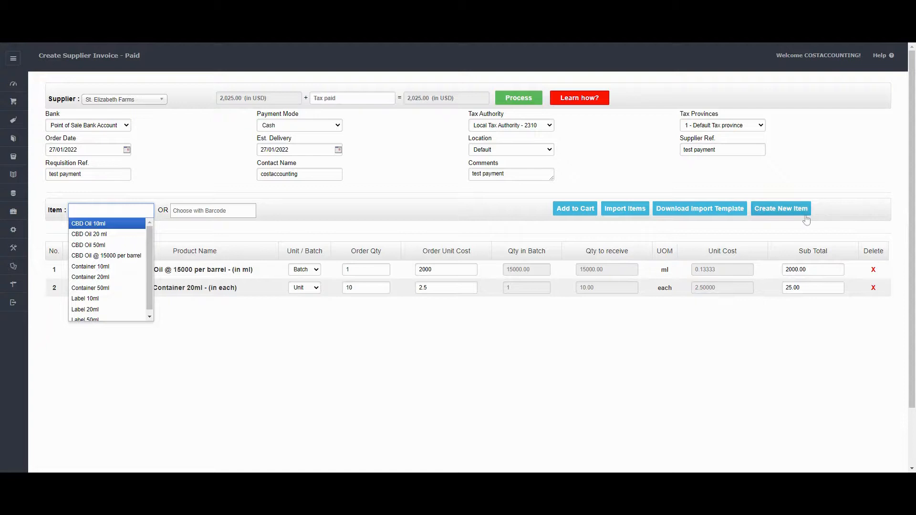
click(837, 220)
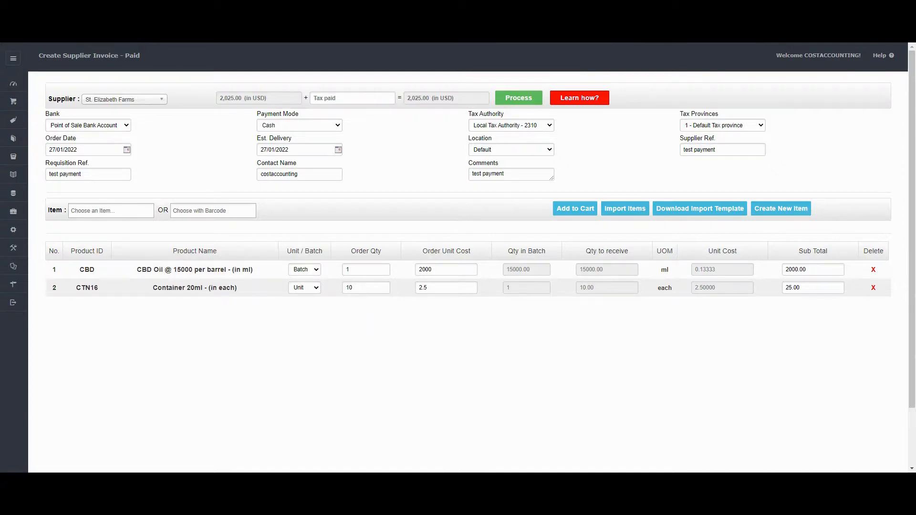
Set the tax paid on the invoice to 25
click(313, 98)
text(25)
click(380, 123)
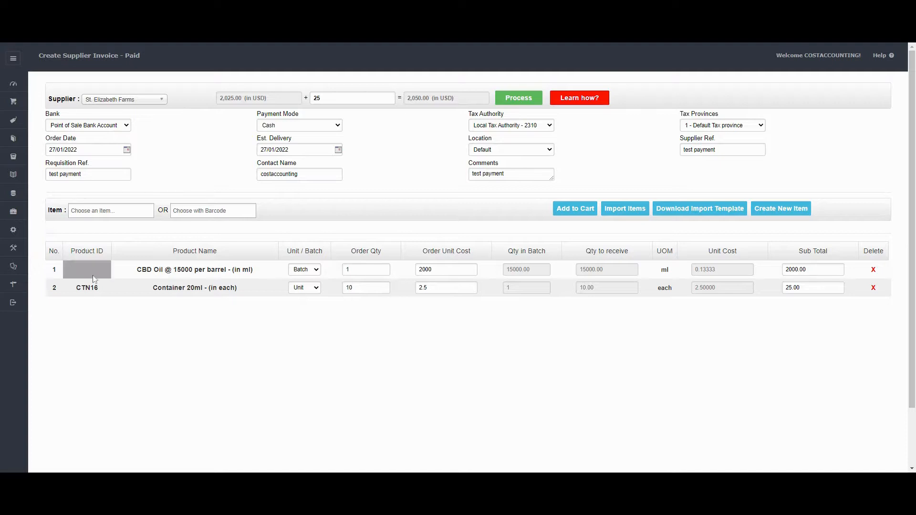
Add CBD Oil 10ml, CBD Oil 50ml and CBD Oil 20 ml to the invoice together
click(87, 212)
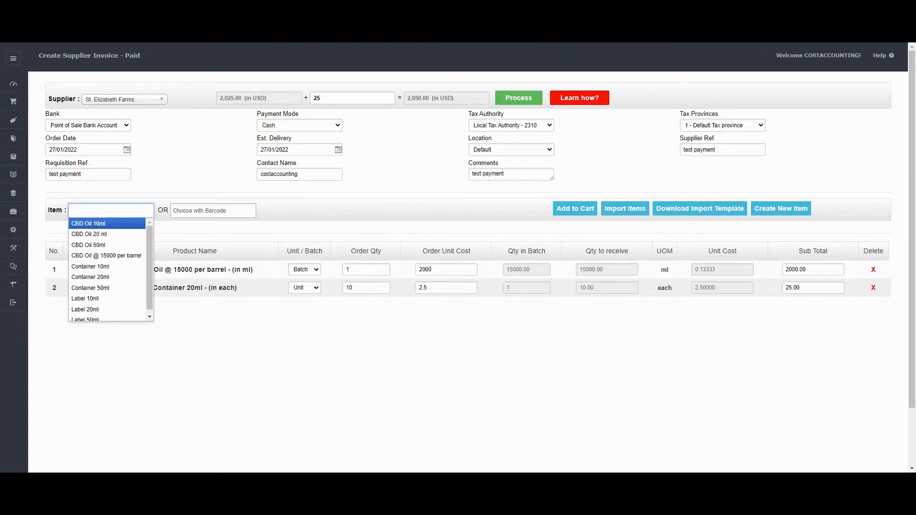
text(cb)
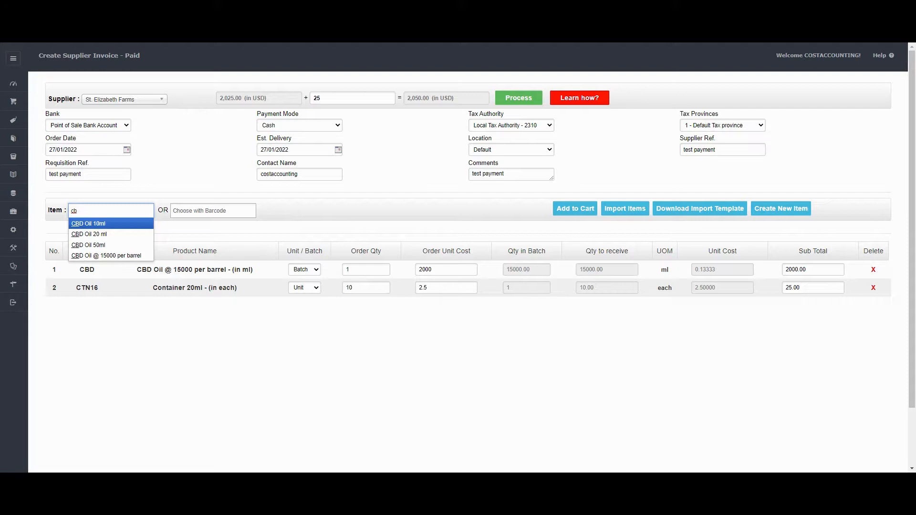
key(Return)
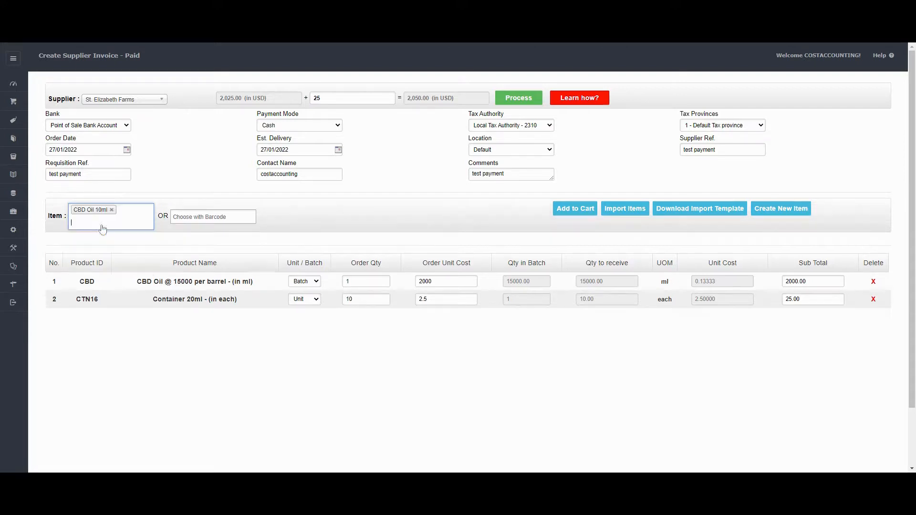
key(Down)
text(cb)
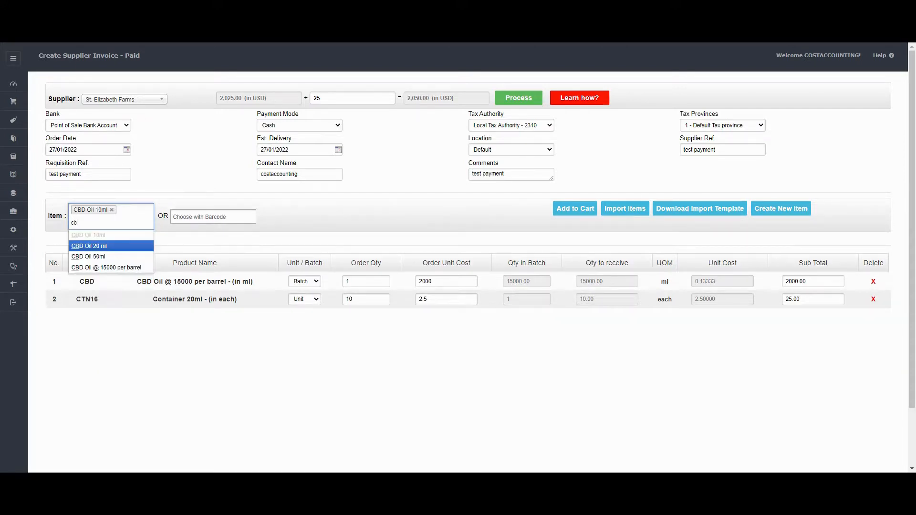
click(108, 257)
text(cb)
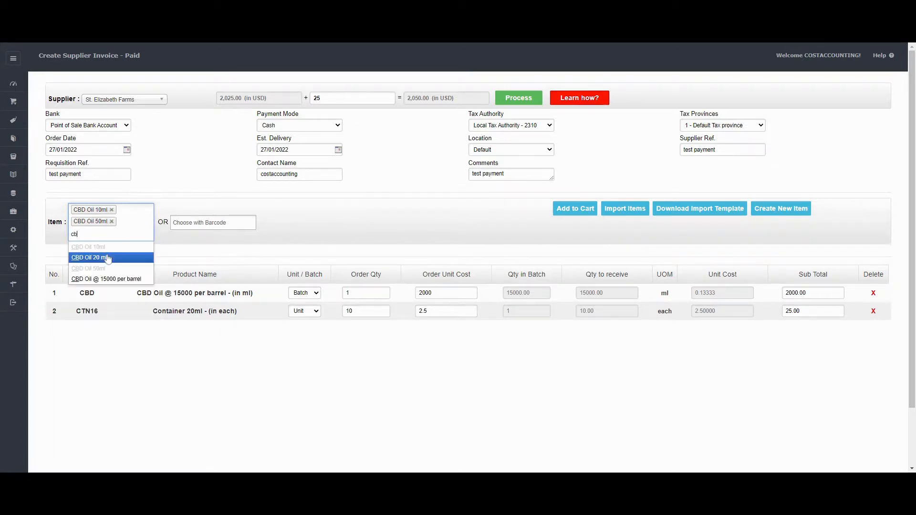
click(108, 258)
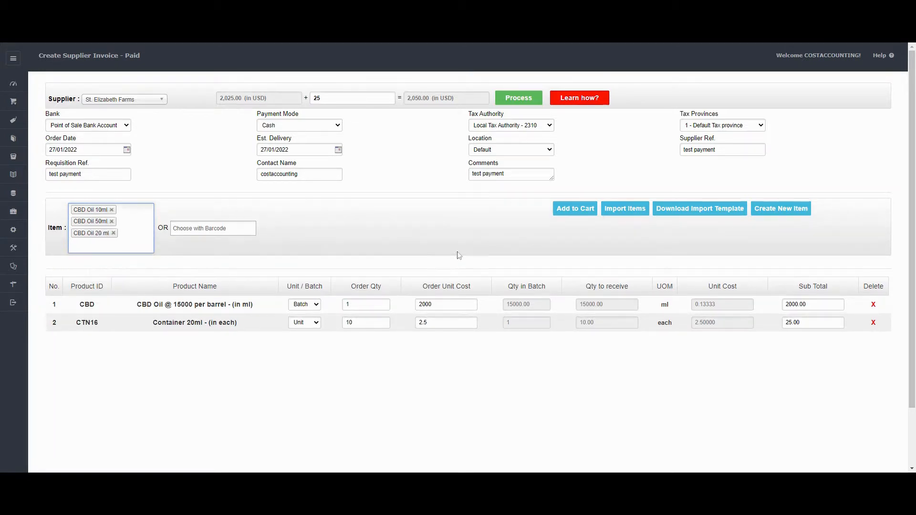
click(575, 209)
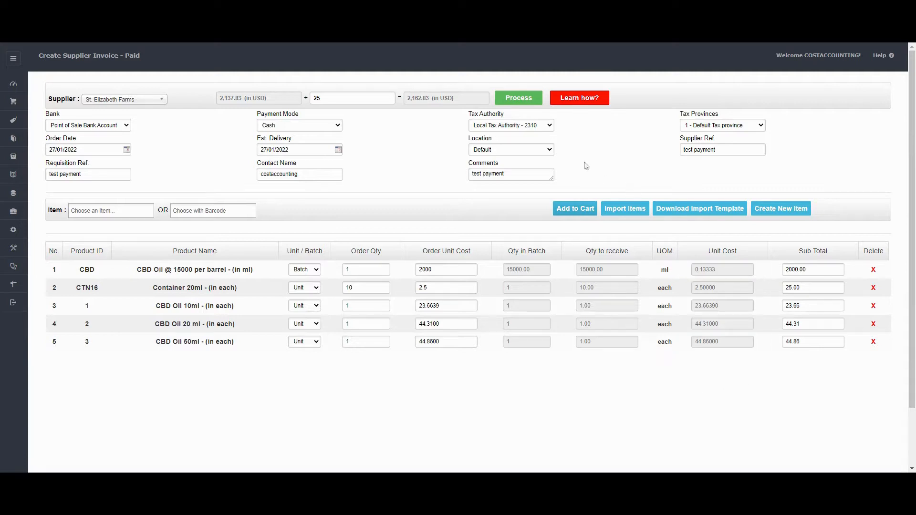
Process the paid supplier invoice and start another product payment
click(516, 100)
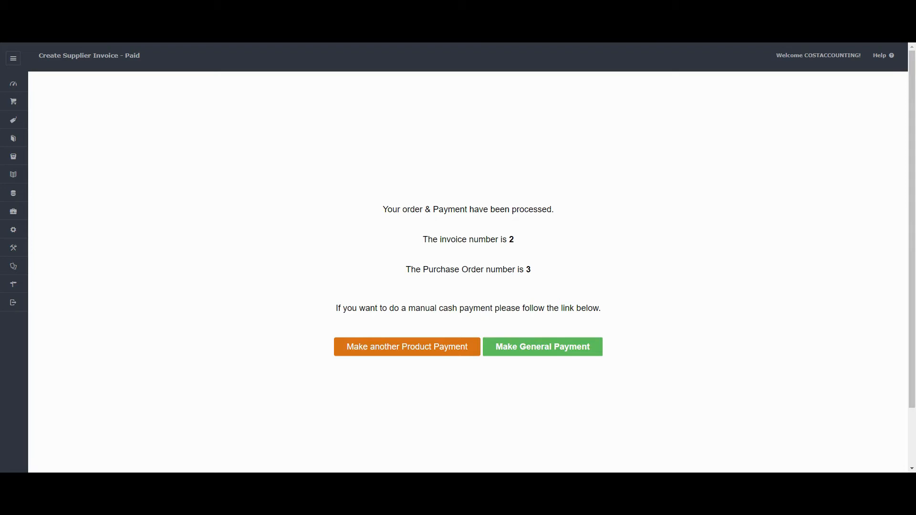
click(434, 353)
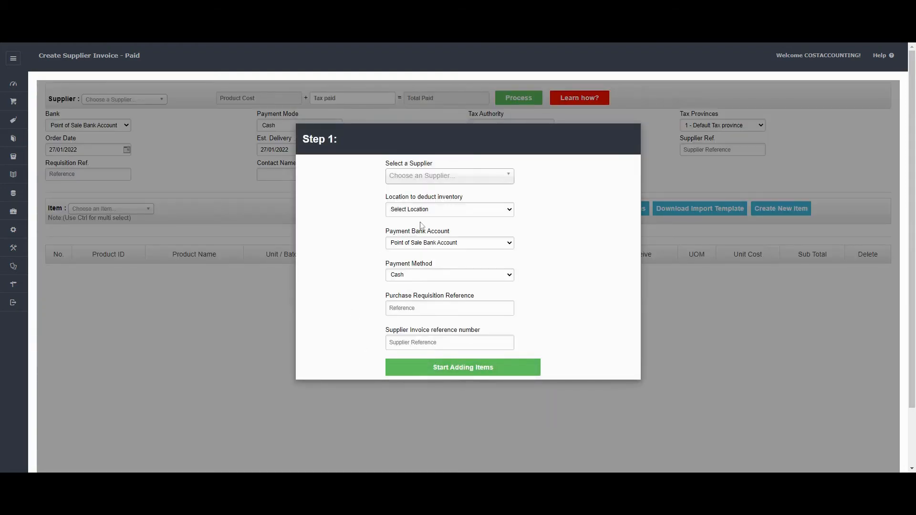